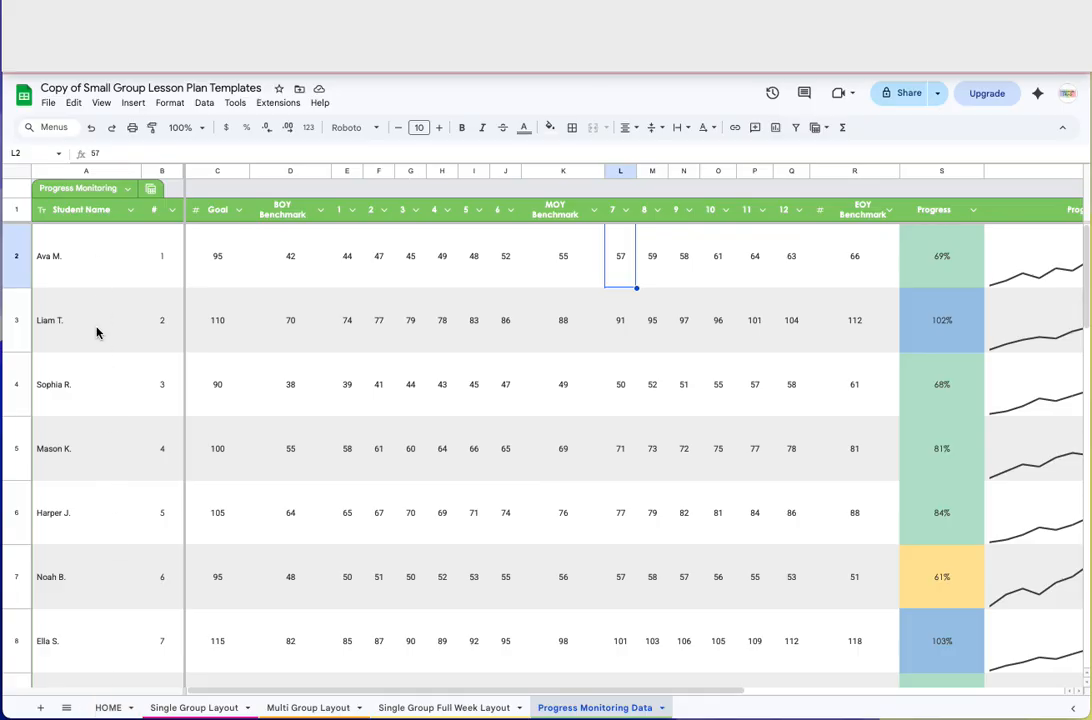
Review the first student's Goal, BOY Benchmark and weekly score cells and the header of column 1.
left_click(292, 254)
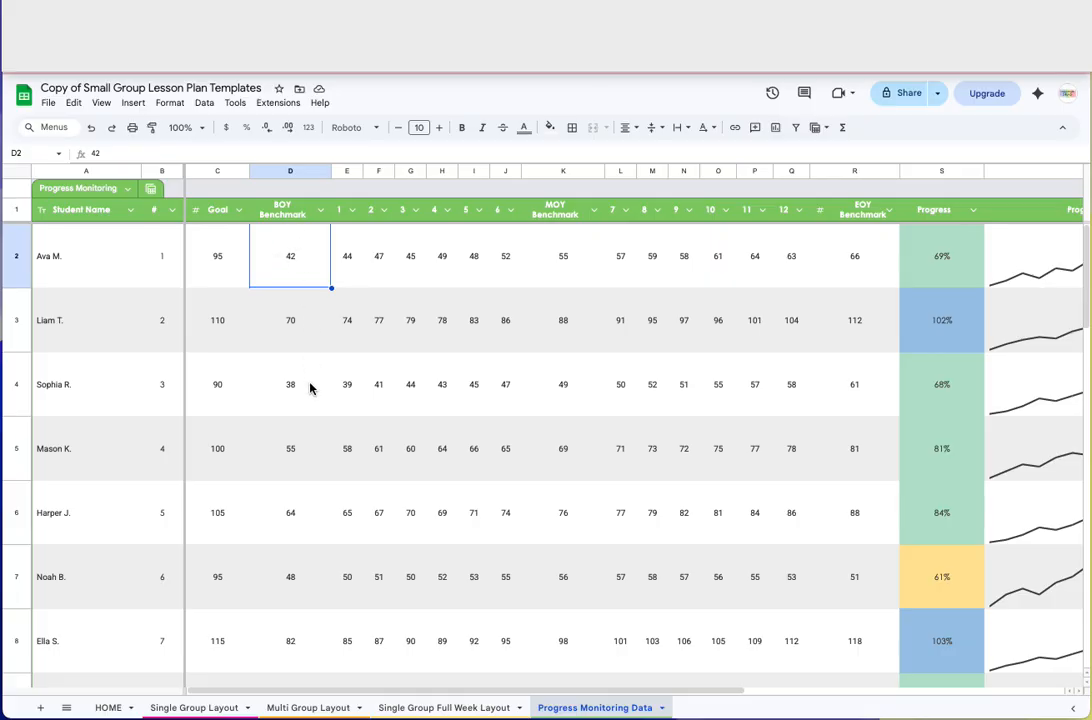
left_click(222, 262)
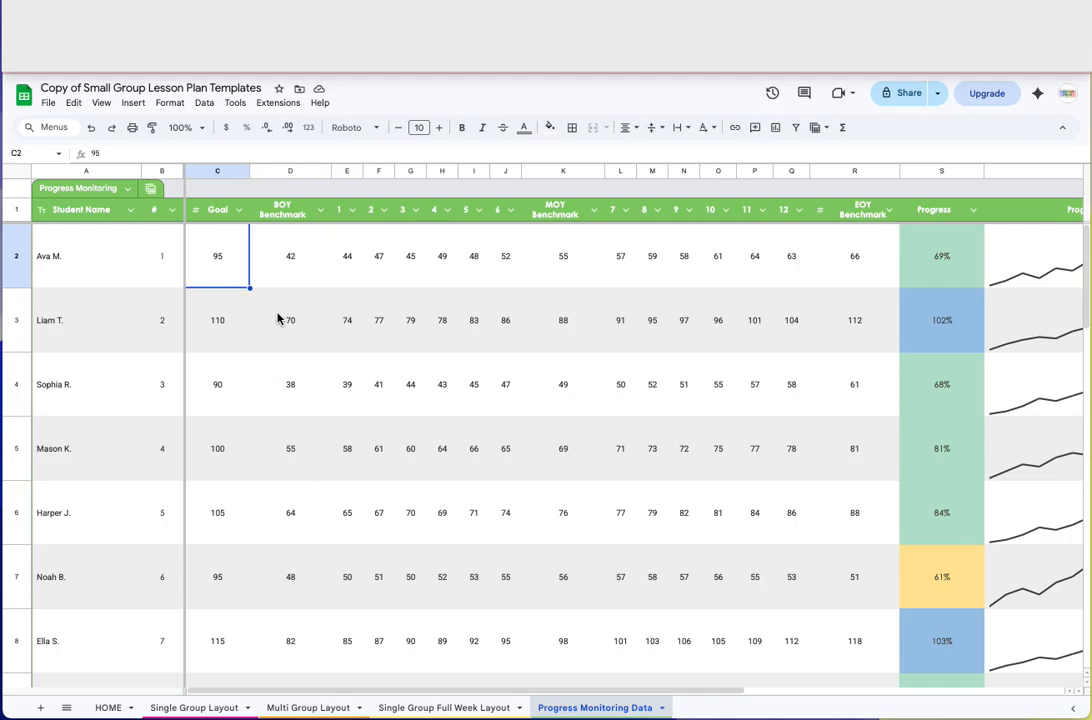
left_click(345, 266)
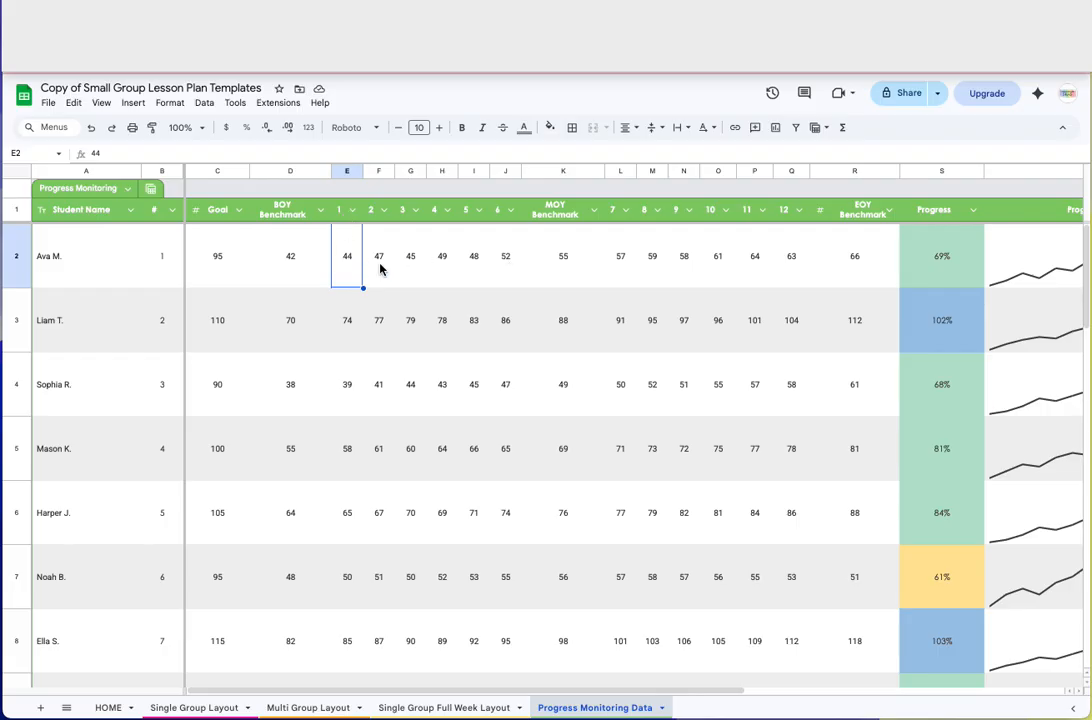
left_click(342, 213)
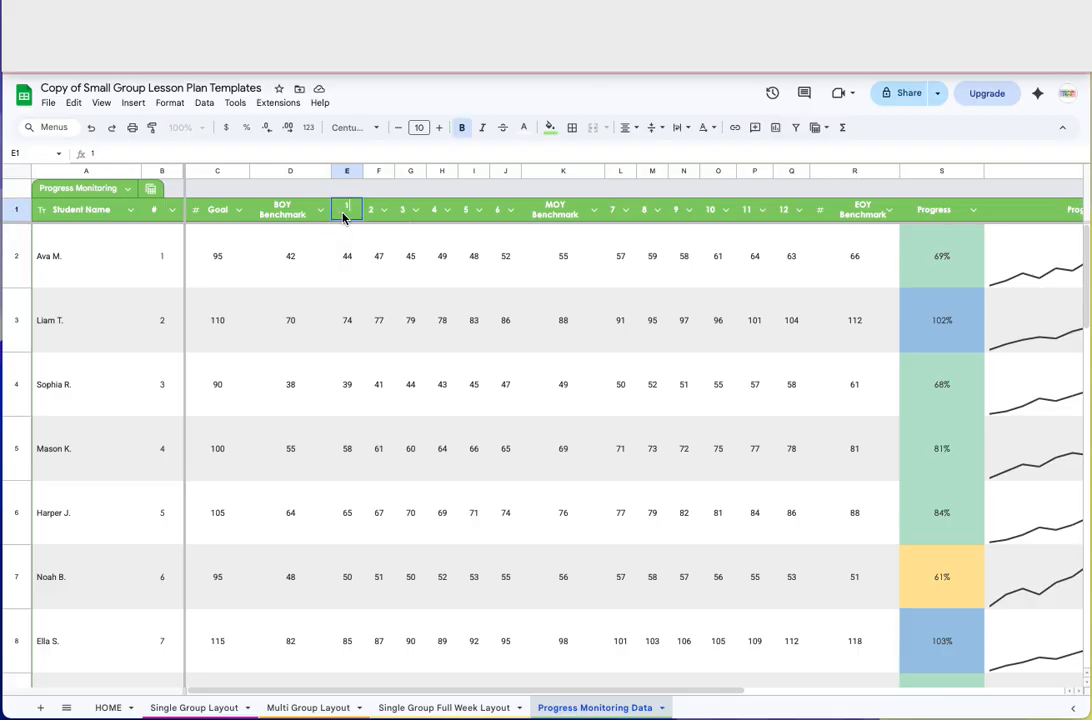
left_click(400, 258)
right_click(346, 209)
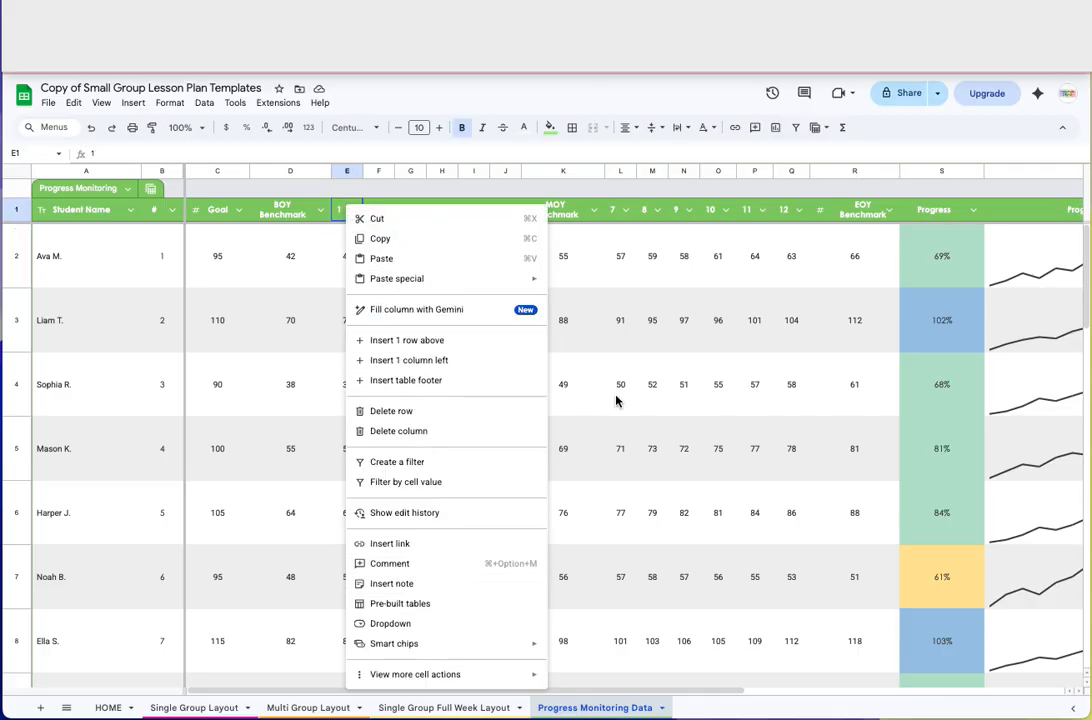
left_click(650, 388)
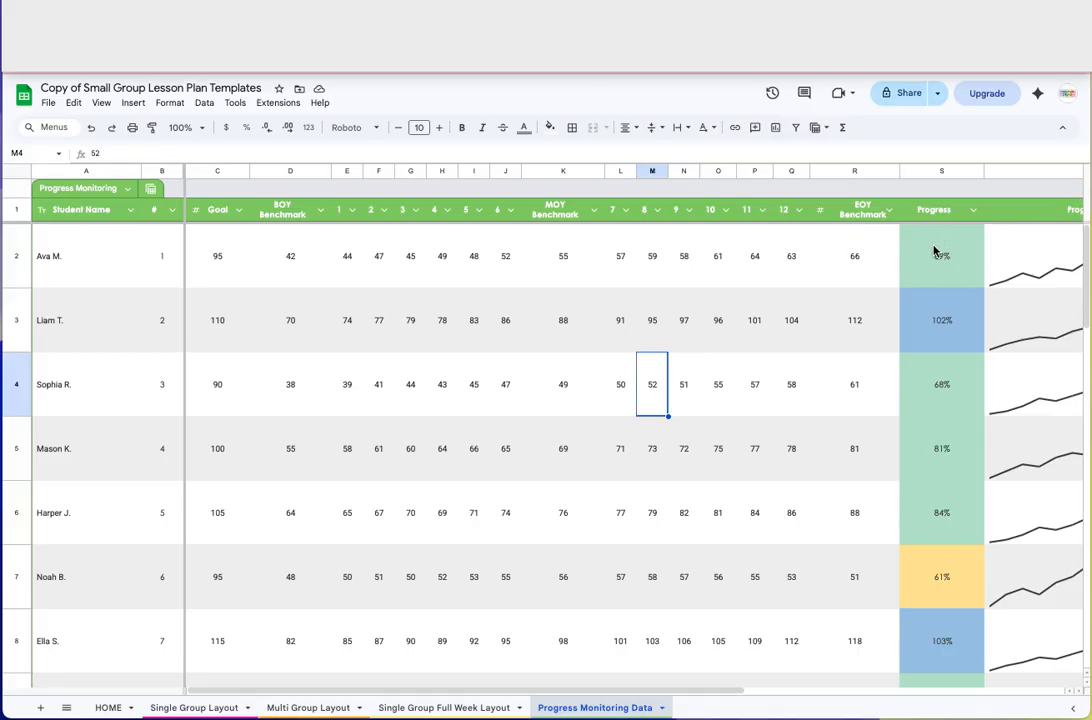
Clear the EOY Benchmark, 12 and 11 scores in the first student's row.
left_click(855, 260)
key("BackSpace")
key("Left")
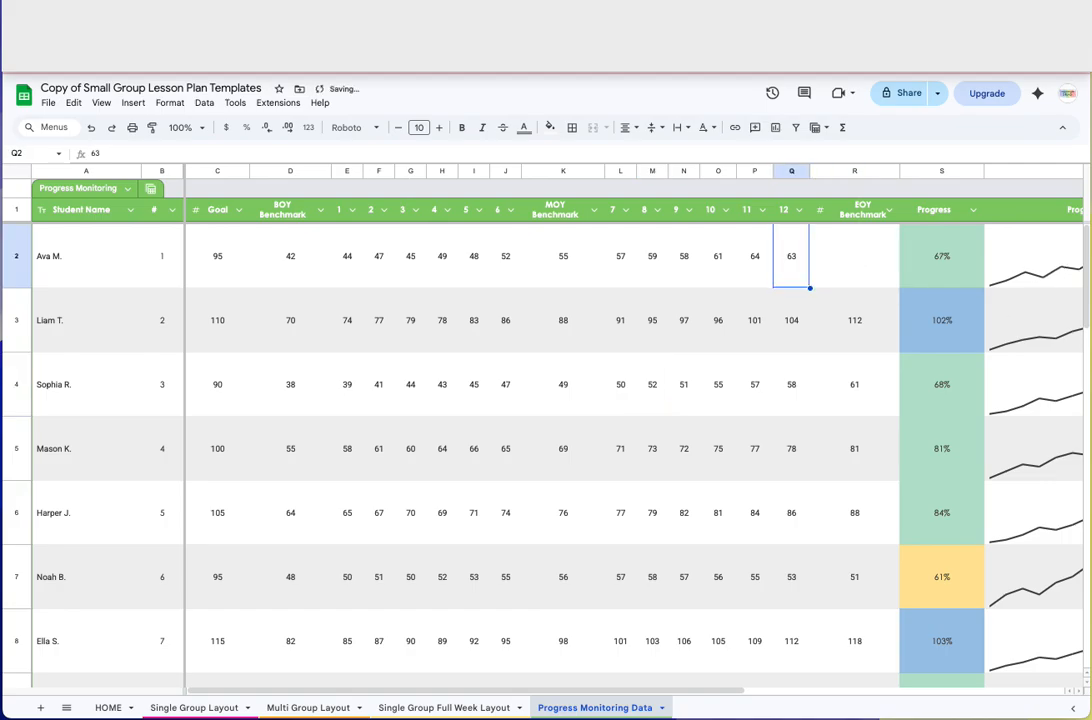
key("BackSpace")
key("Left")
key("BackSpace")
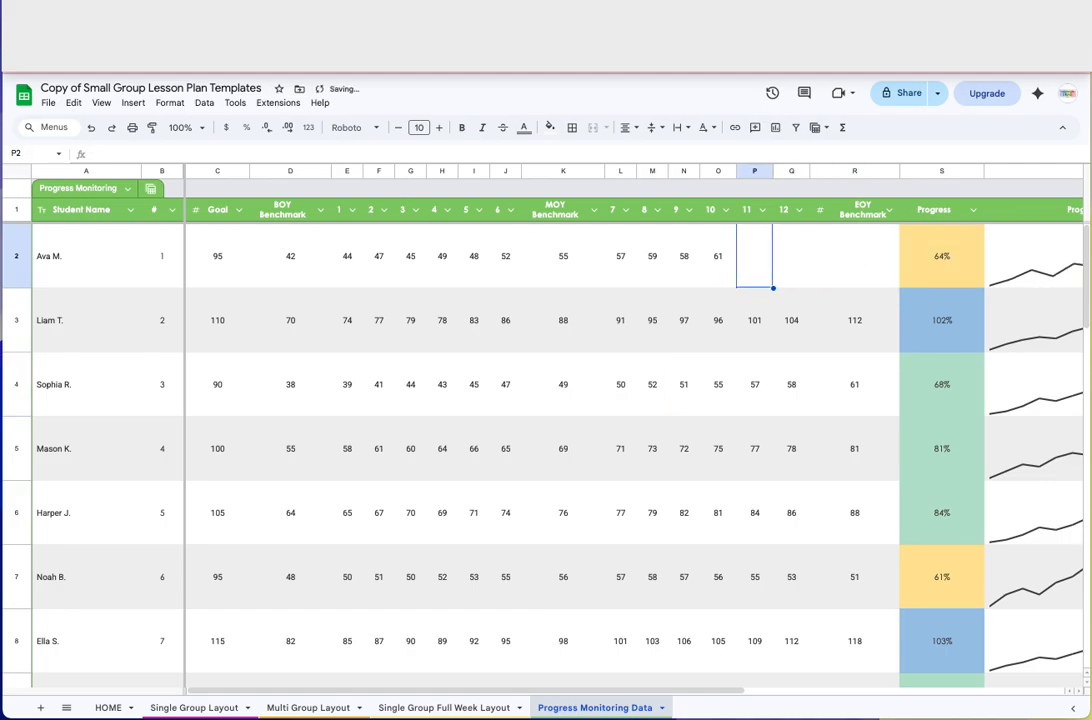
key("Left")
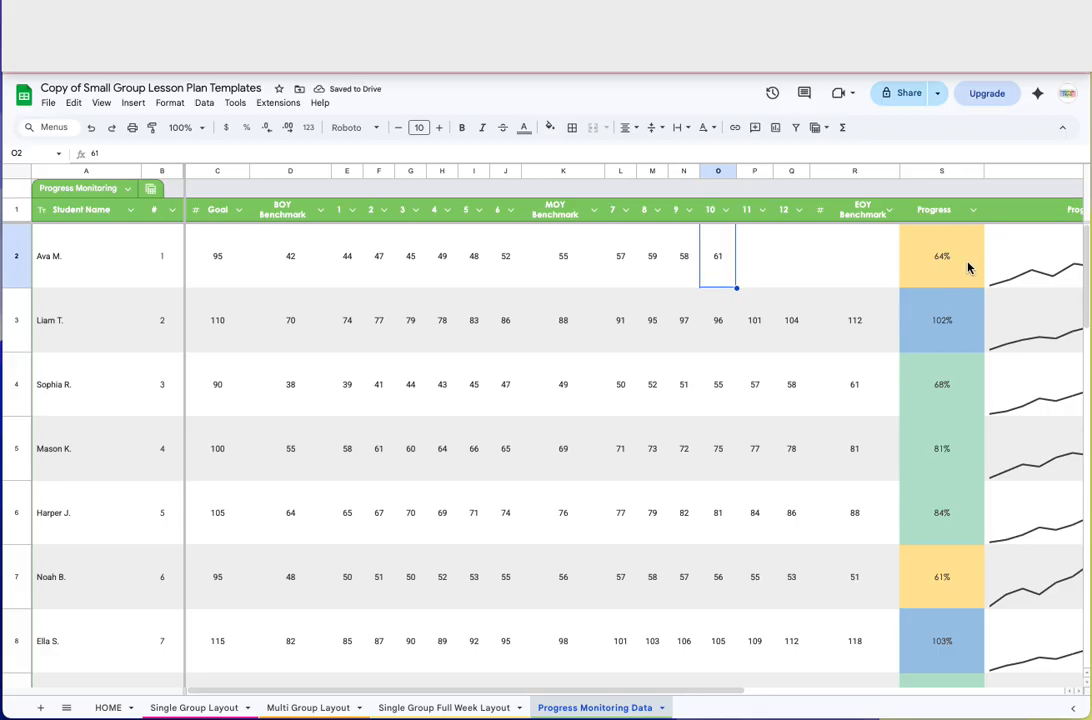
Undo the three score deletions in the first student's row.
key("ctrl+z")
key("ctrl+z")
key("ctrl+z")
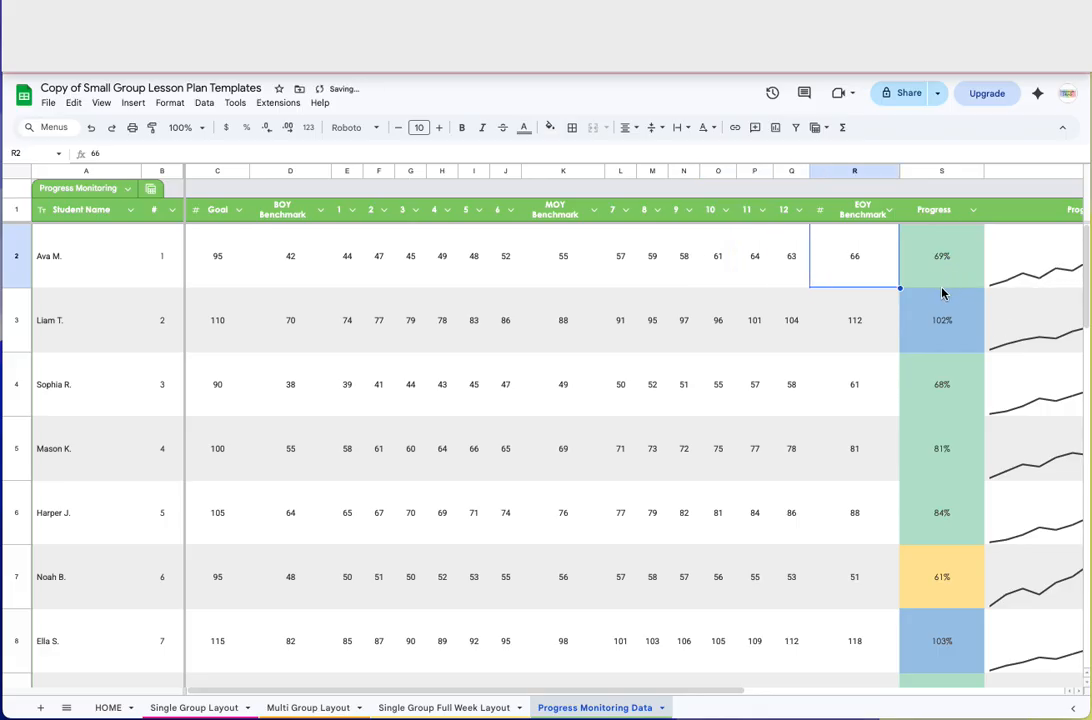
Examine the Progress percentages and the Progress Graph trend lines across the student rows.
scroll(822, 256, "right", 2)
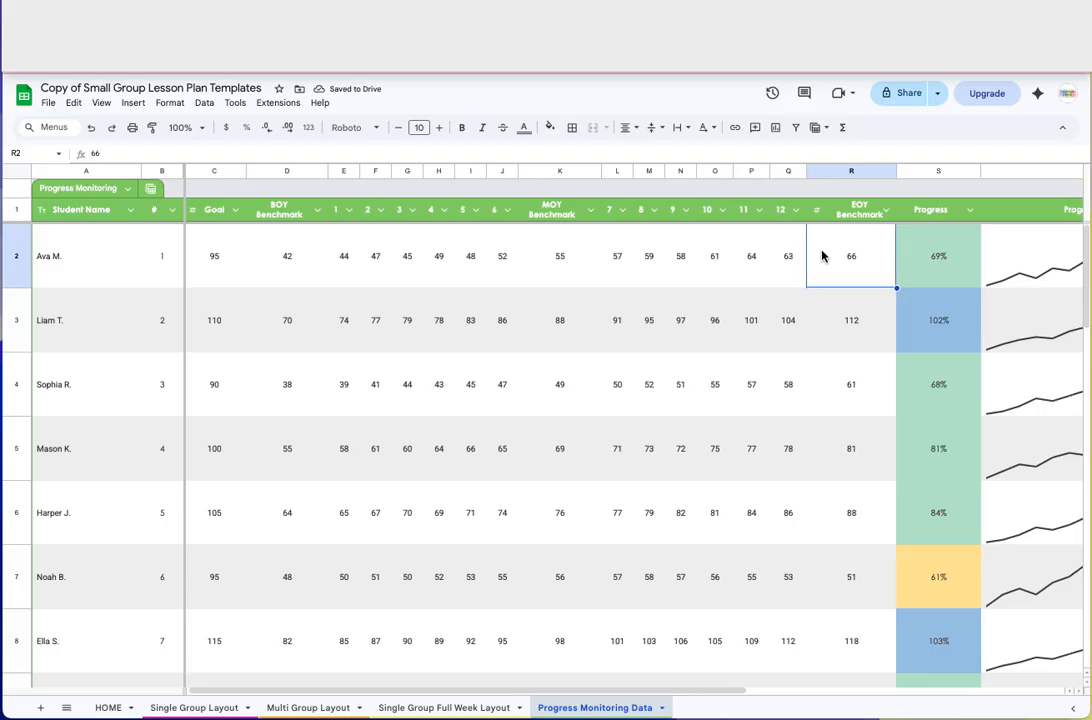
scroll(822, 256, "right", 5)
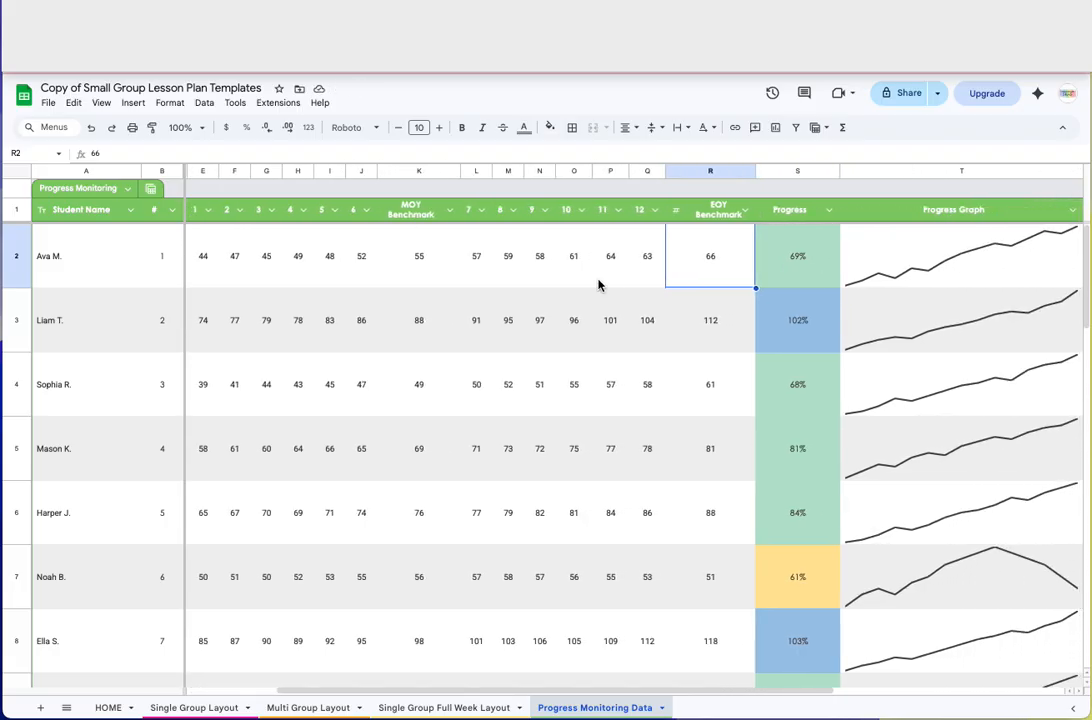
scroll(597, 285, "right", 4)
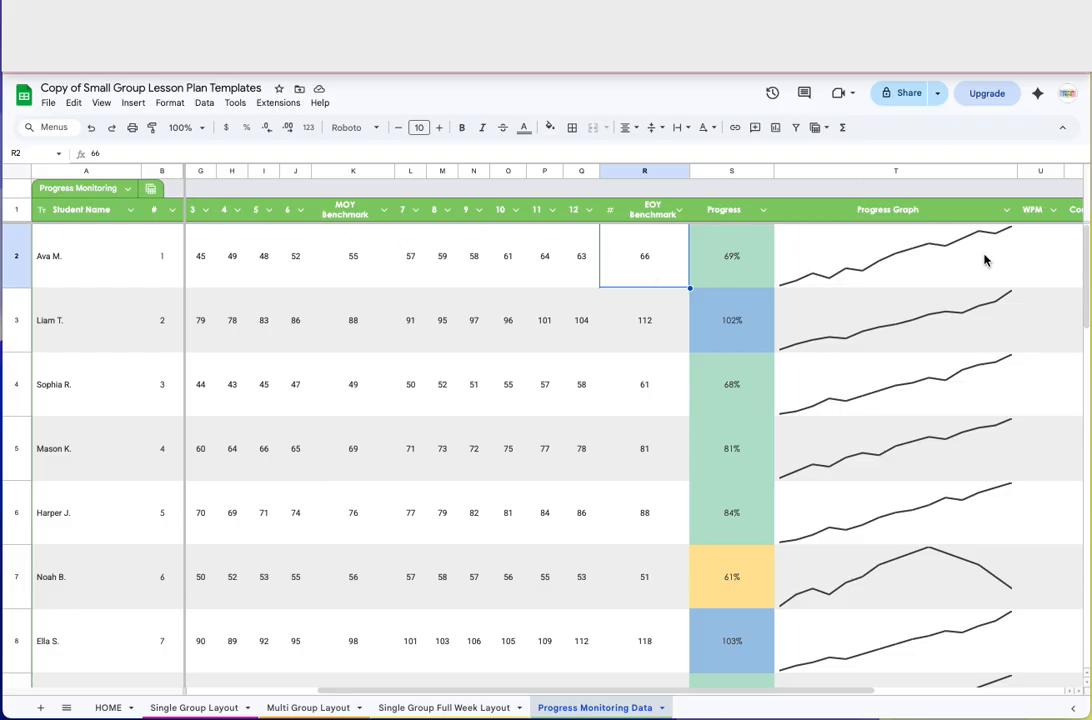
scroll(855, 541, "down", 1)
scroll(855, 541, "down", 2)
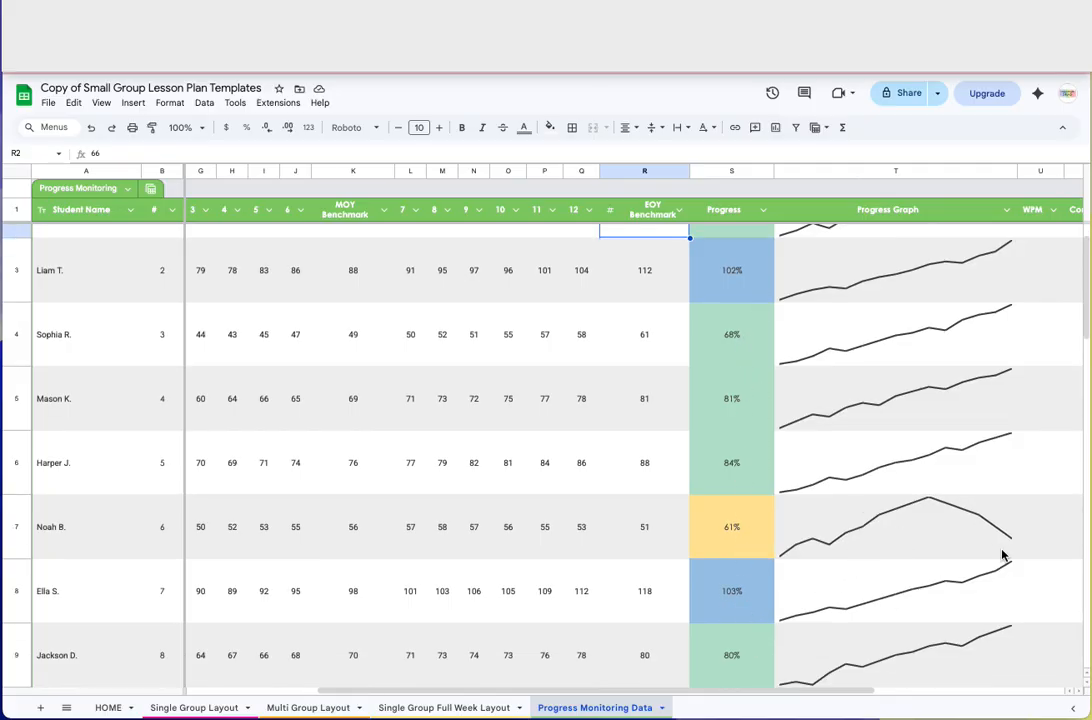
scroll(980, 563, "down", 5)
scroll(980, 563, "up", 7)
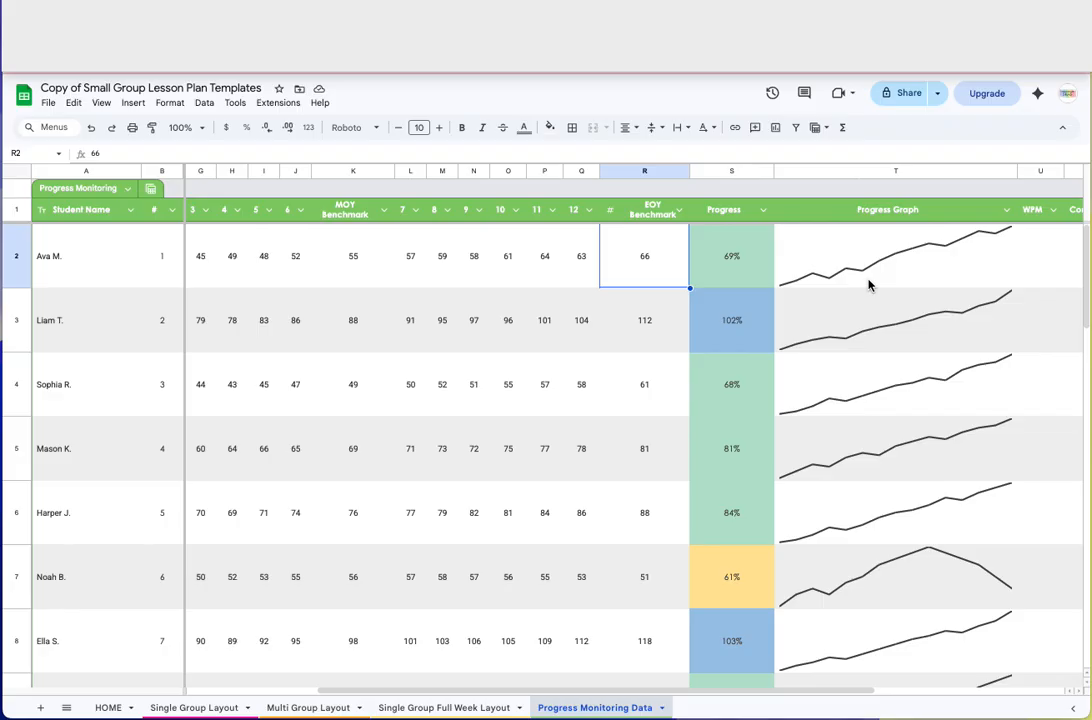
Enter 52 as the WPM value in the first student's row.
scroll(808, 288, "right", 6)
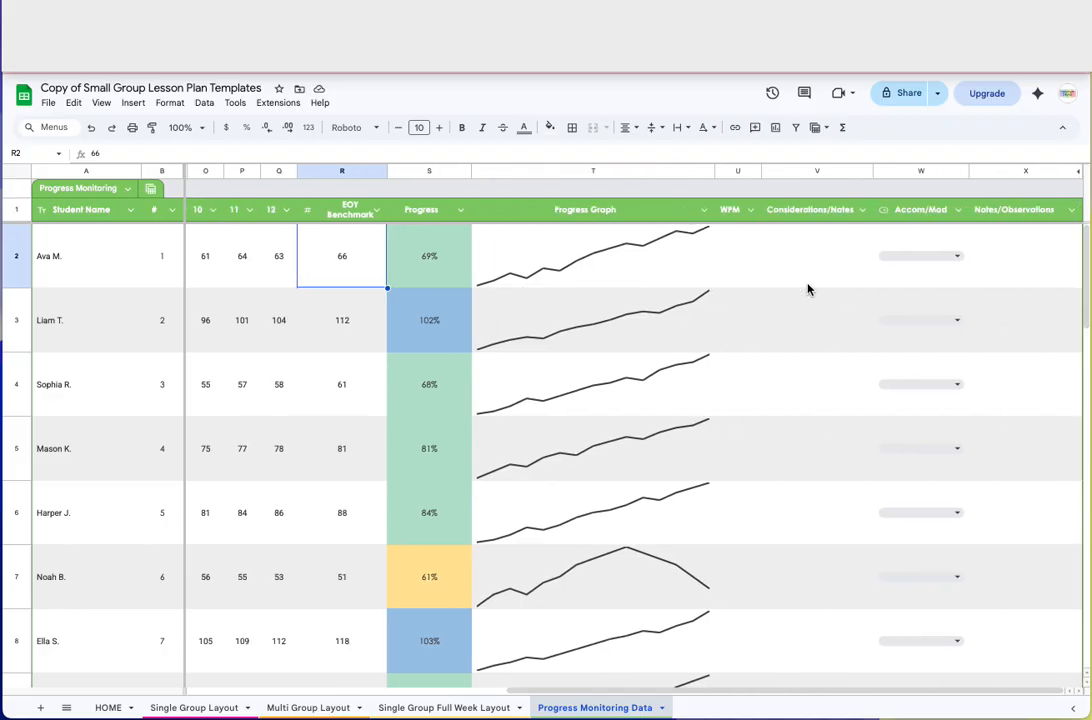
left_click(751, 256)
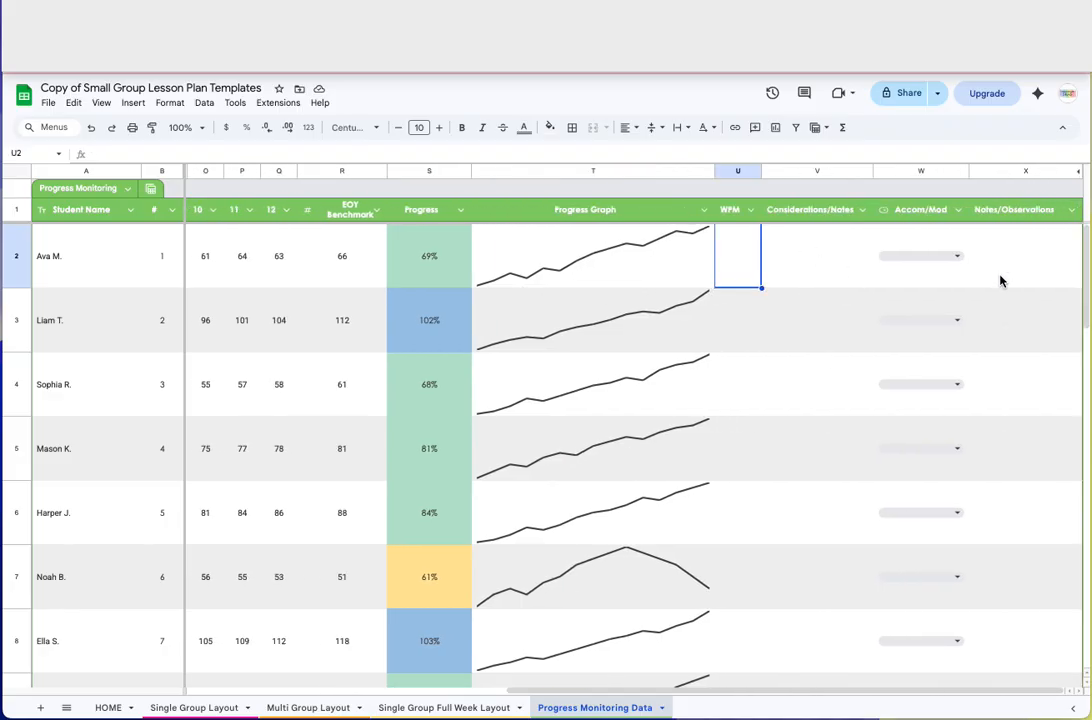
type("52")
key("Tab")
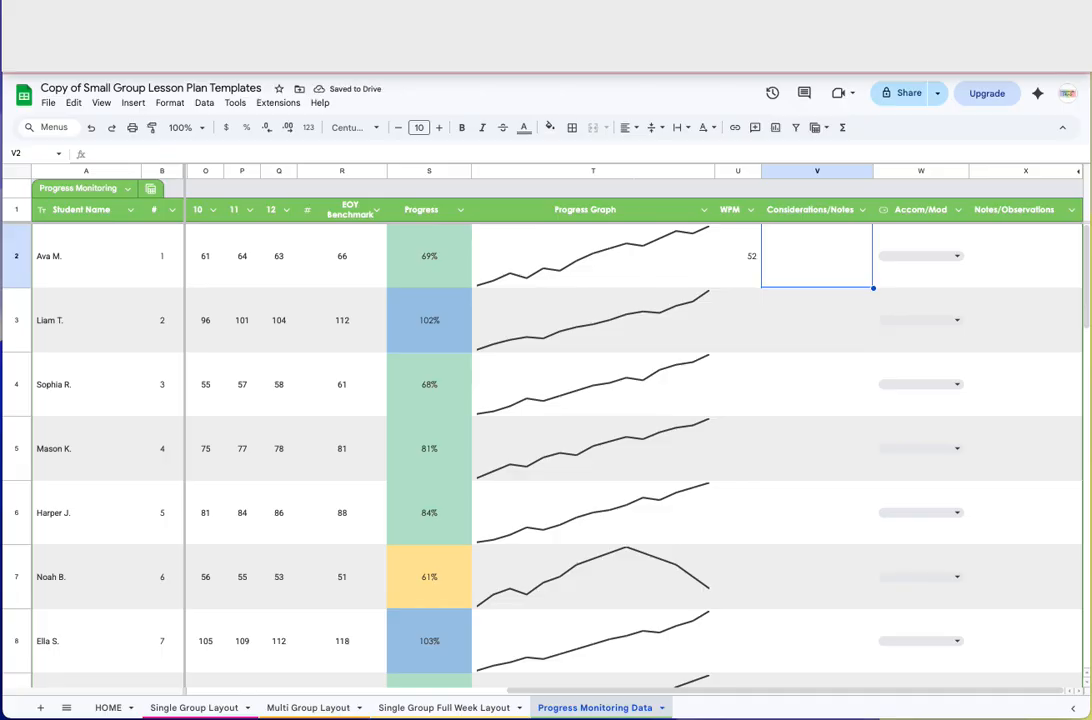
Assign Text to Speech and Enlarged Text as the first student's Accom/Mod options.
left_click(916, 258)
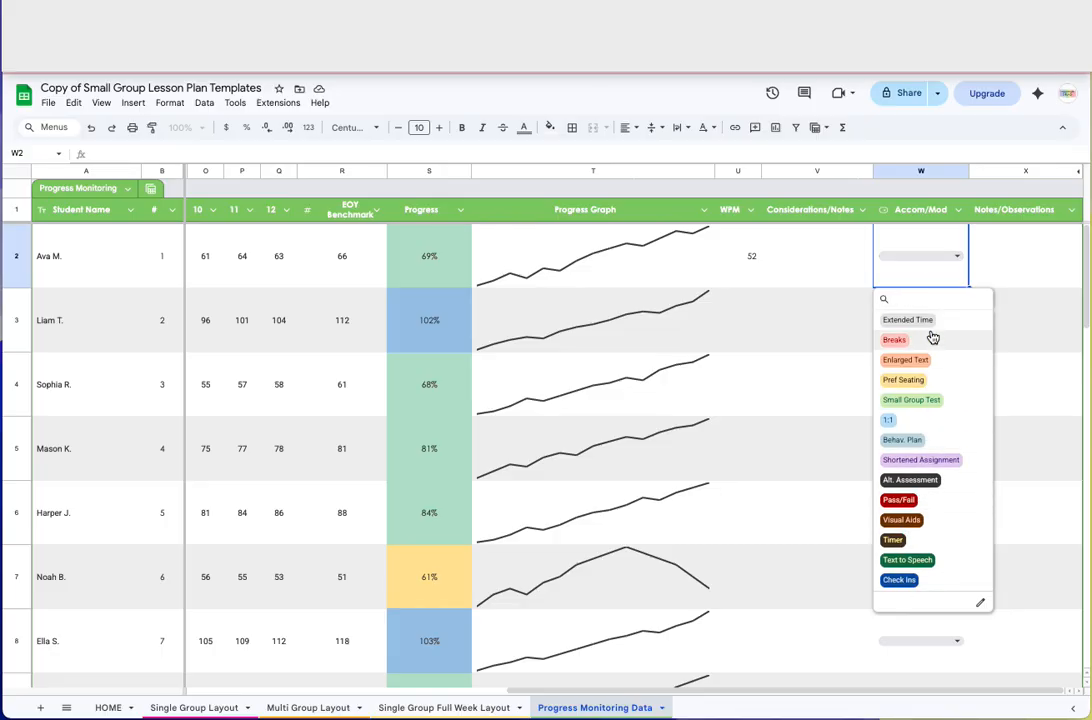
left_click(903, 561)
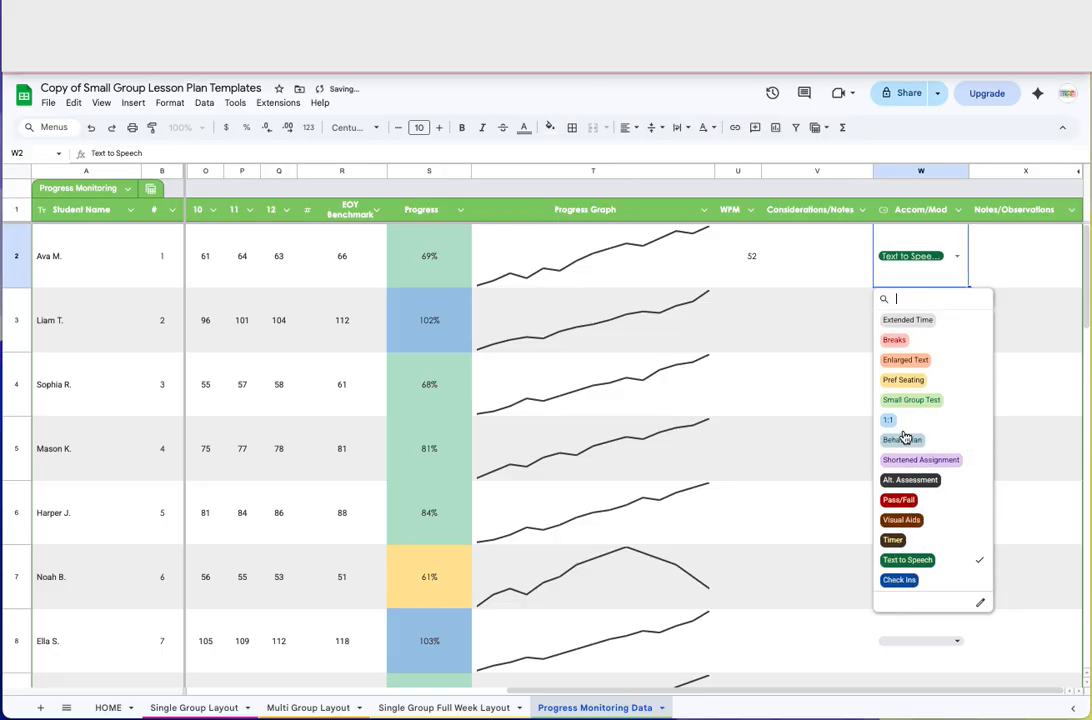
left_click(905, 360)
left_click(1005, 255)
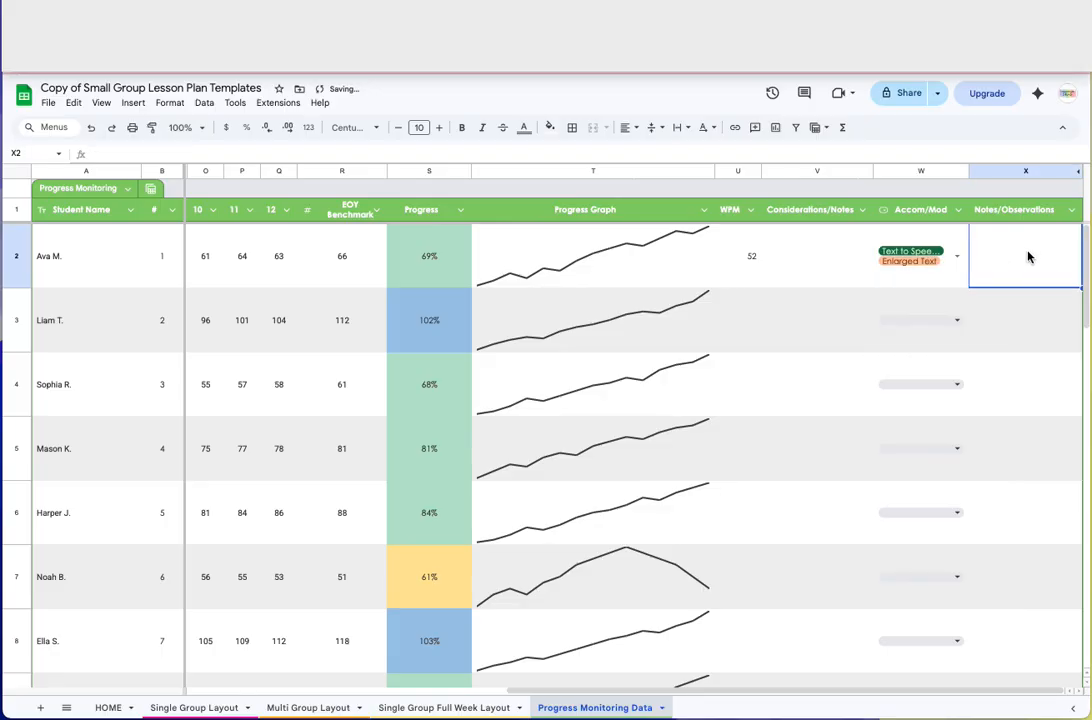
left_click(738, 173)
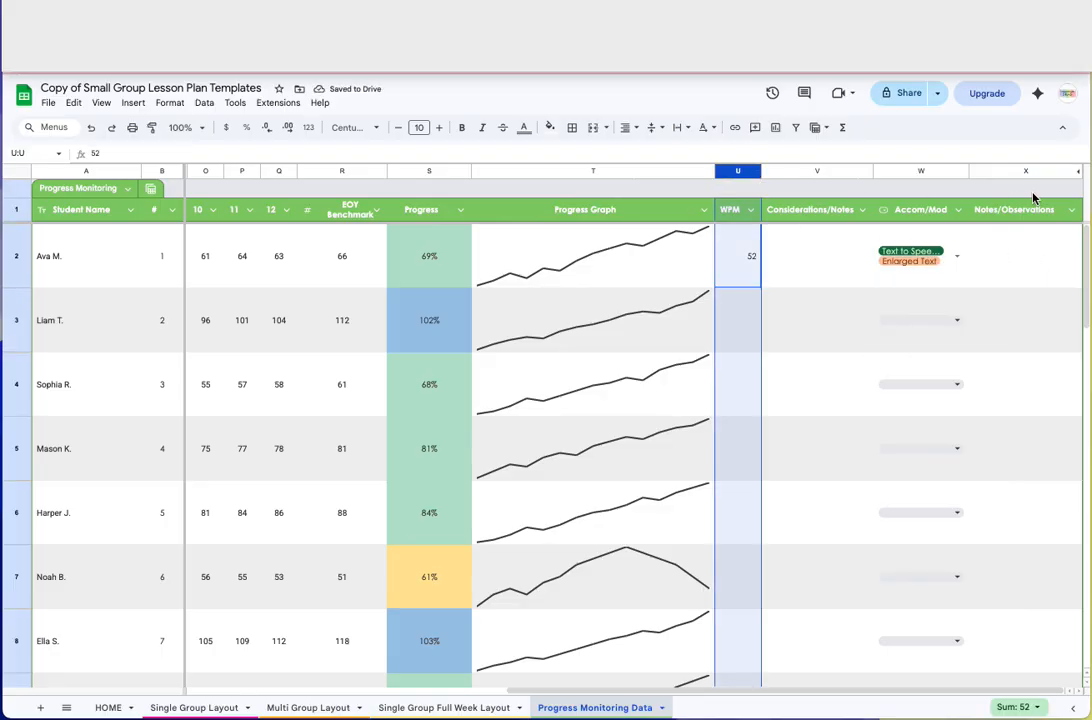
left_click(1031, 248)
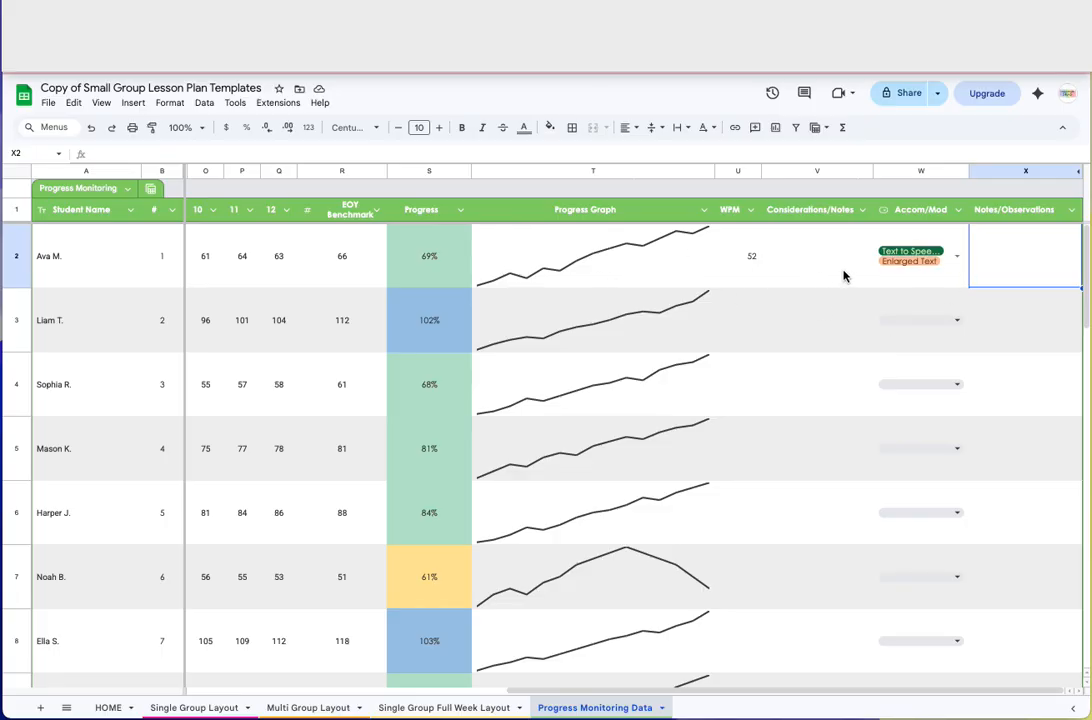
Insert one new column between score column 6 and the MOY Benchmark column.
scroll(843, 276, "left", 5)
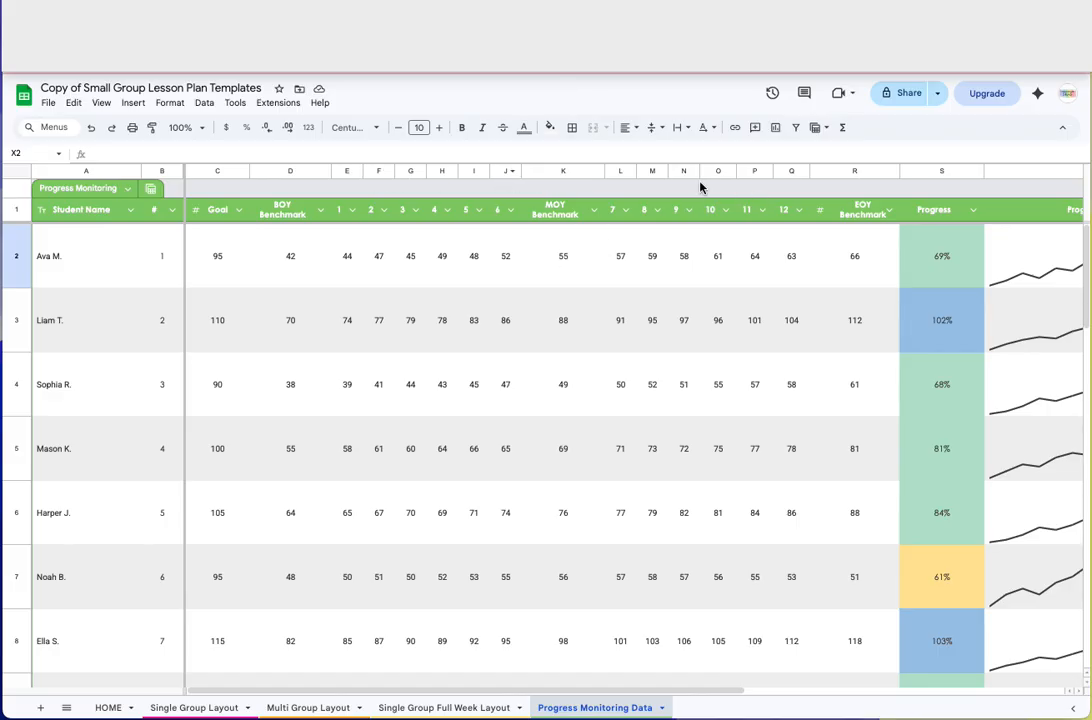
left_click(497, 175)
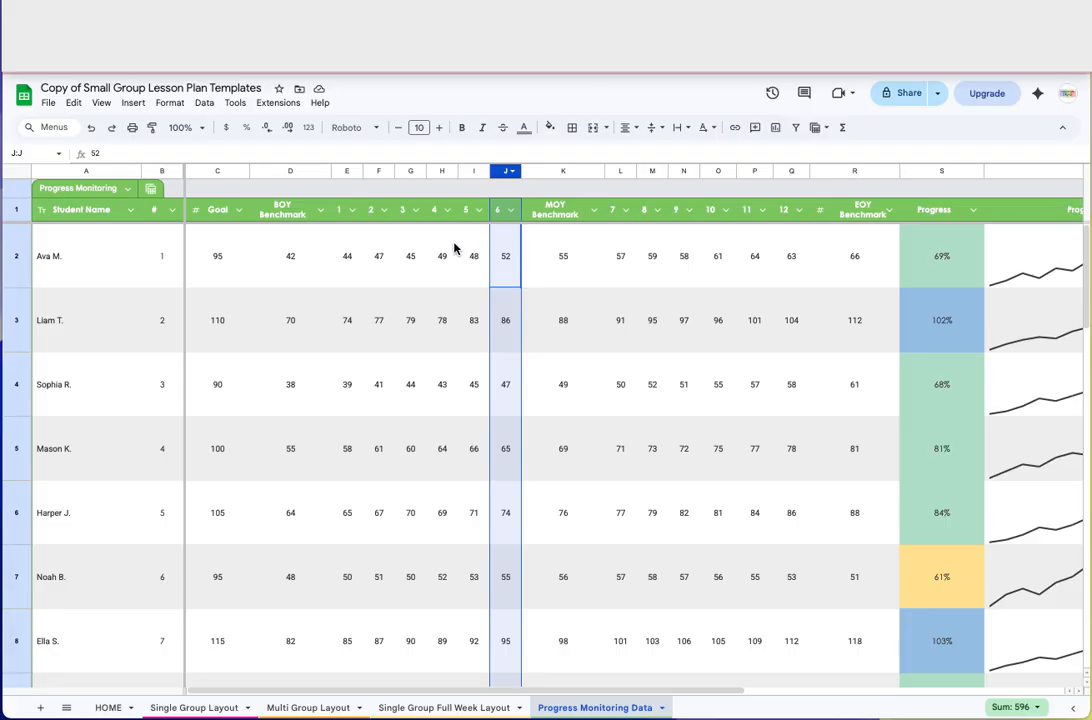
right_click(502, 172)
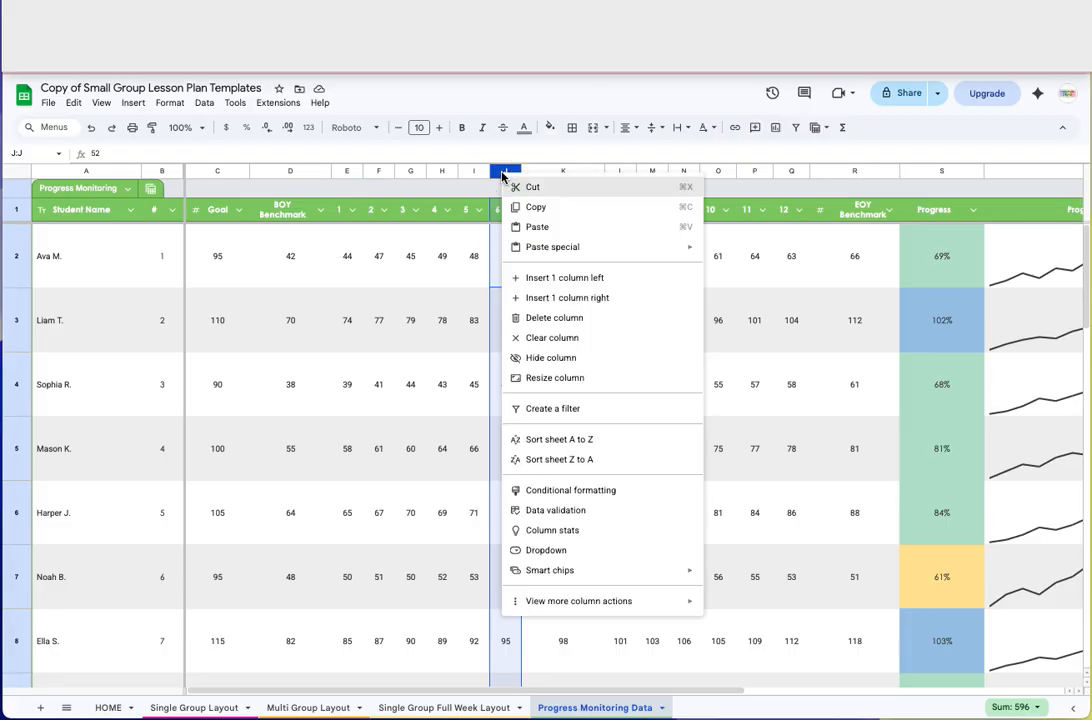
left_click(590, 300)
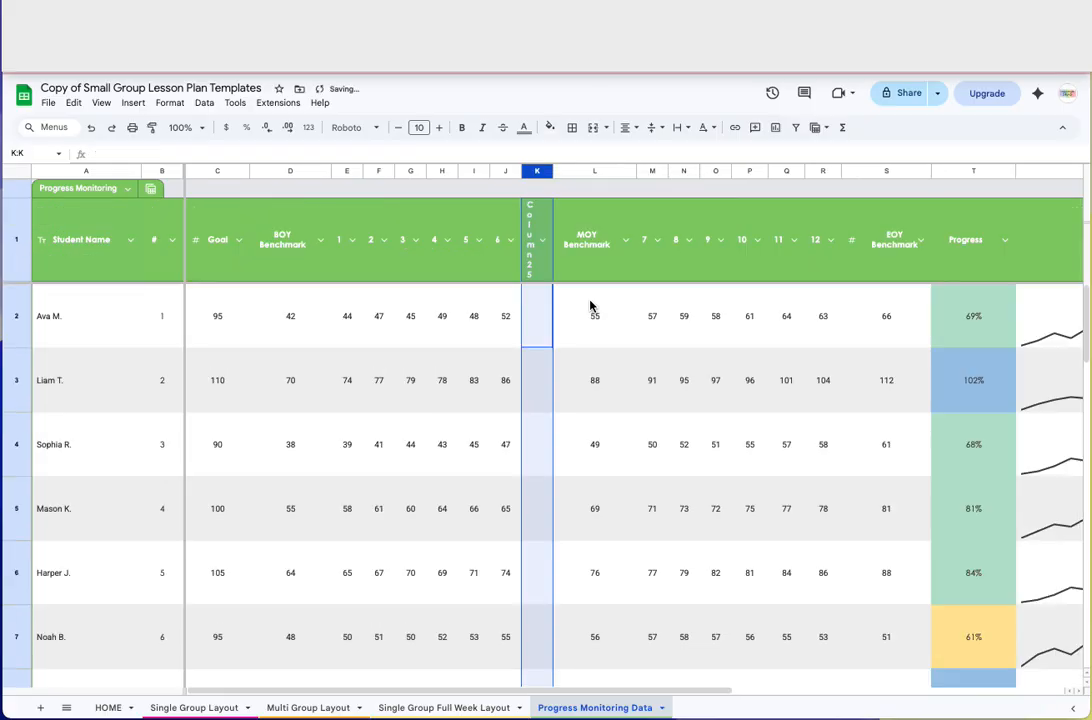
Rename the new column's header to 7.
double_click(529, 241)
key("ctrl+a")
type("7")
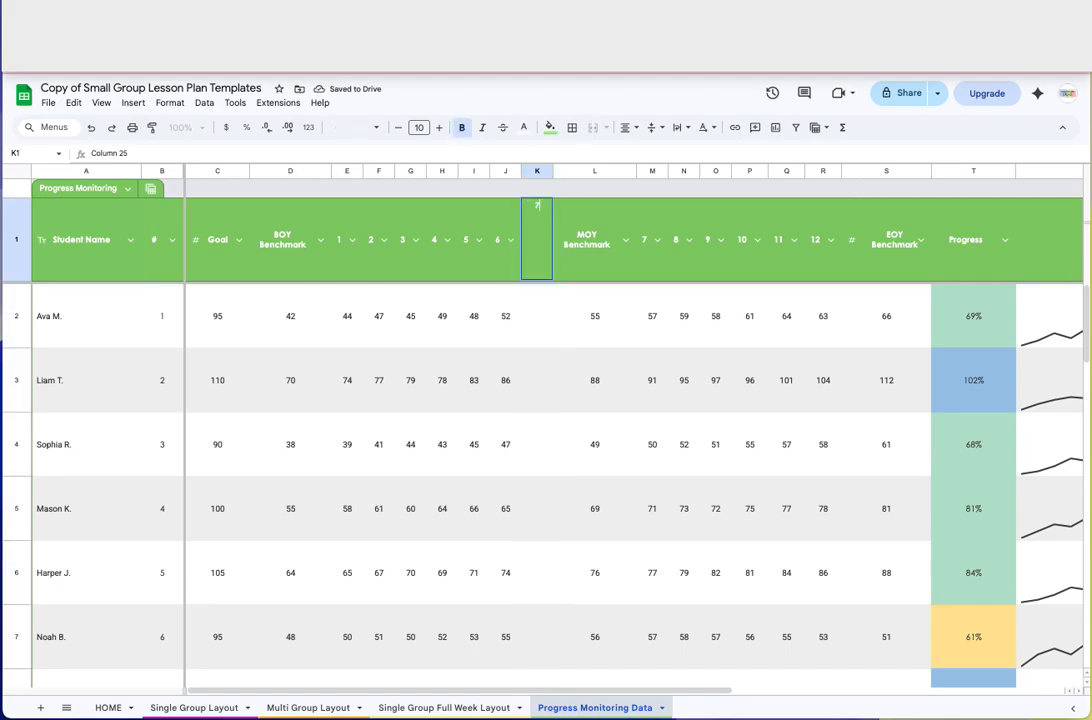
key("Return")
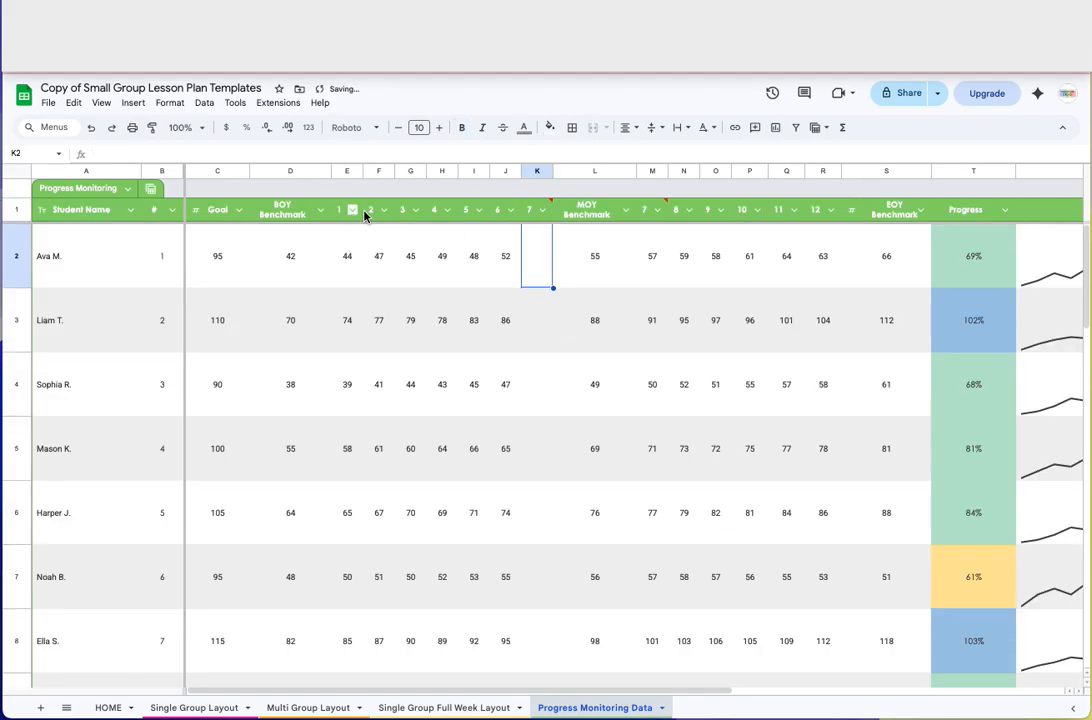
Rename the new column's header to 13 and widen the column so the number fits on one line.
mouse_move(548, 213)
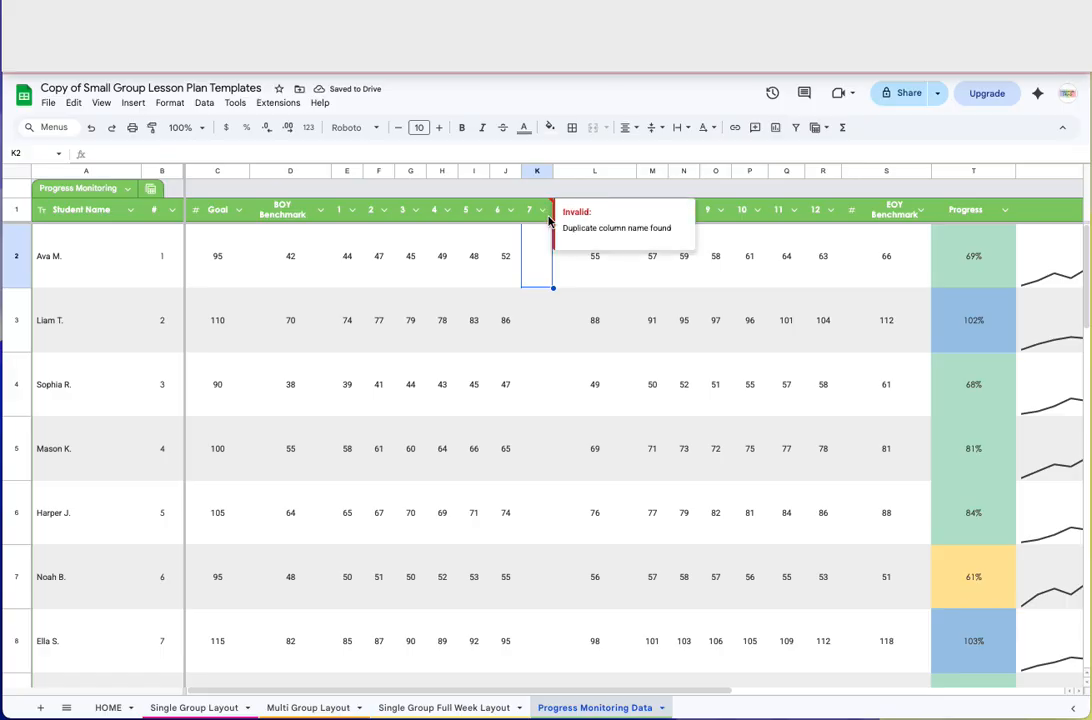
left_click(529, 214)
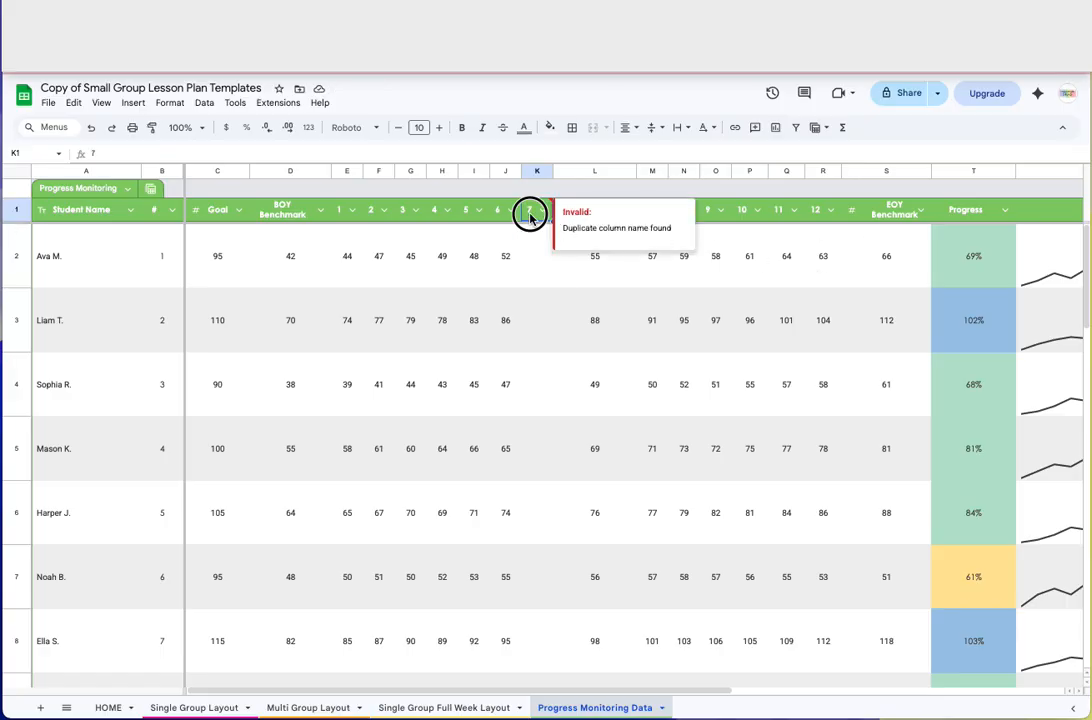
type("13")
key("Return")
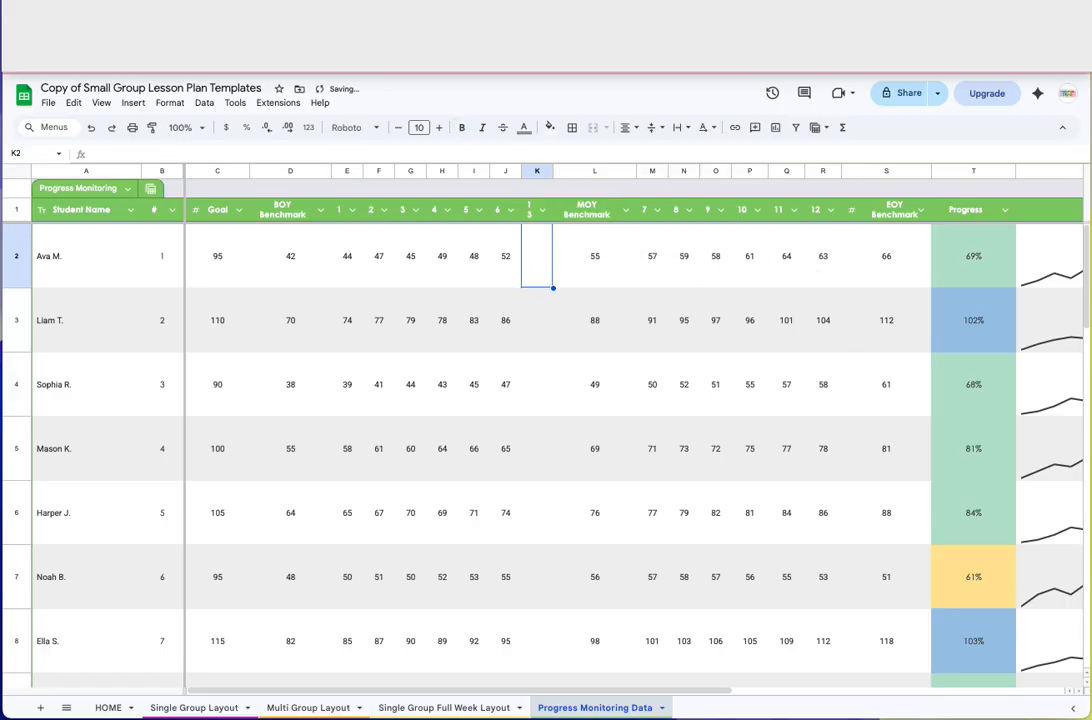
left_click_drag(552, 171, 559, 171)
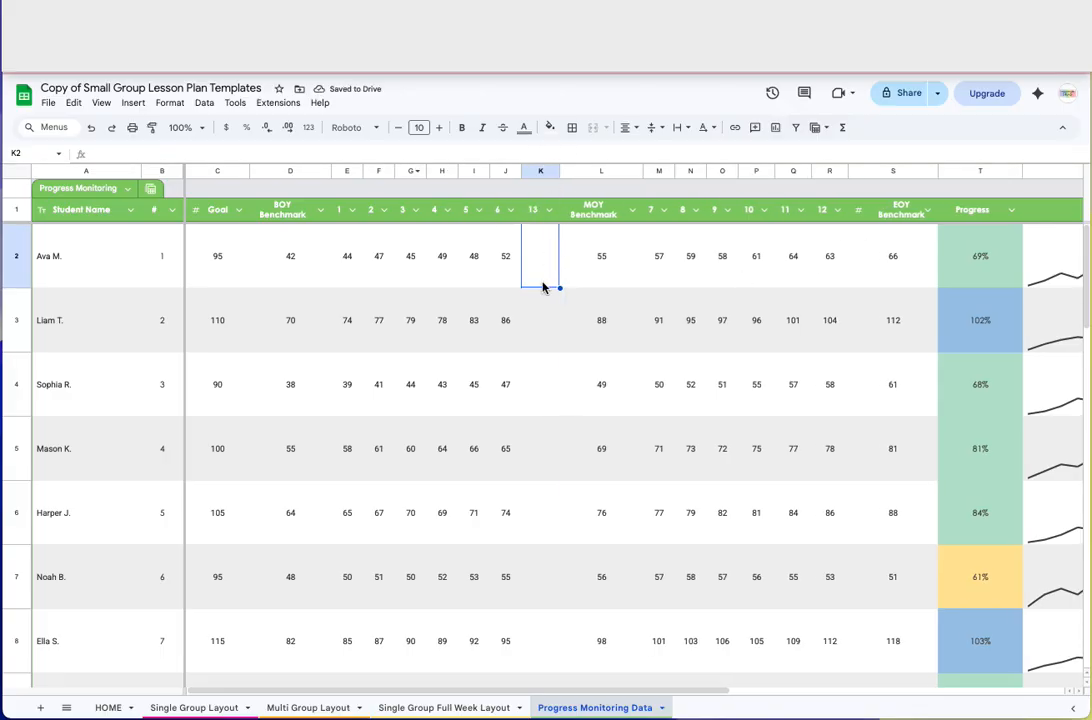
Enter a score of 70 for the first student in column 13.
scroll(908, 330, "right", 4)
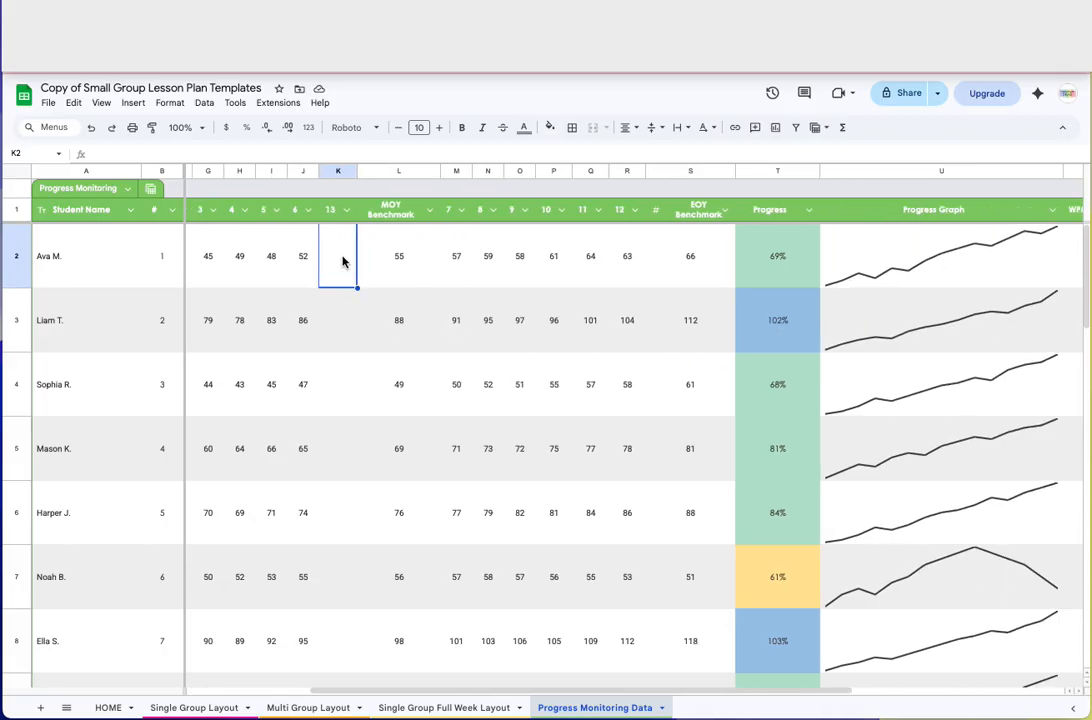
type("70")
key("Return")
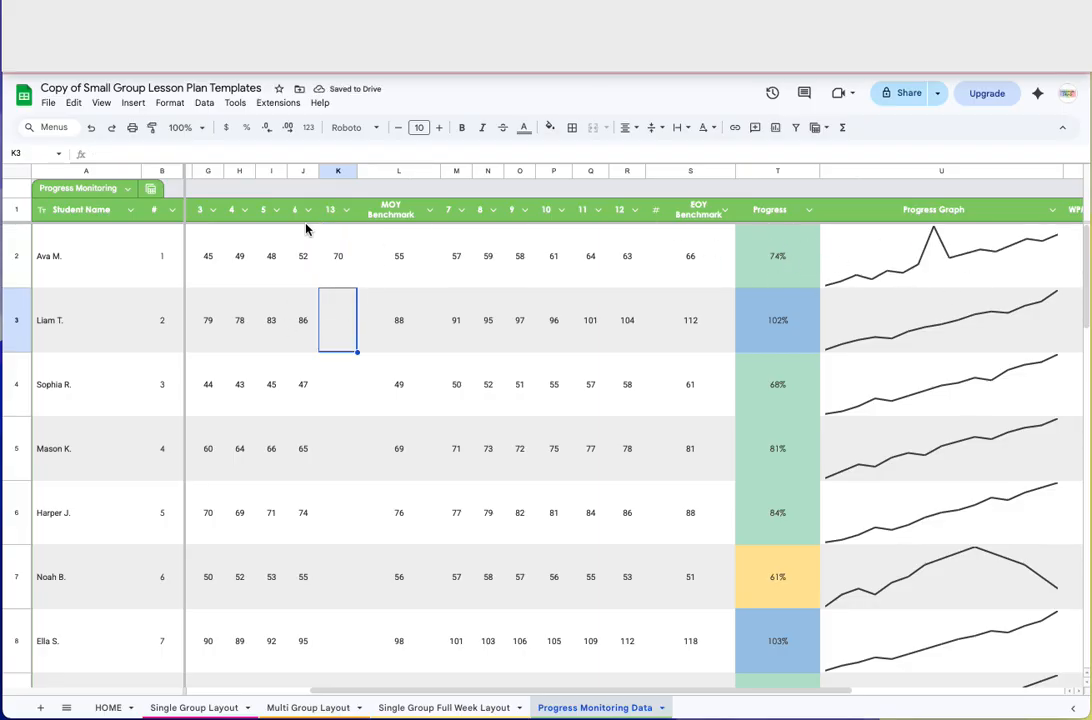
scroll(345, 258, "left", 5)
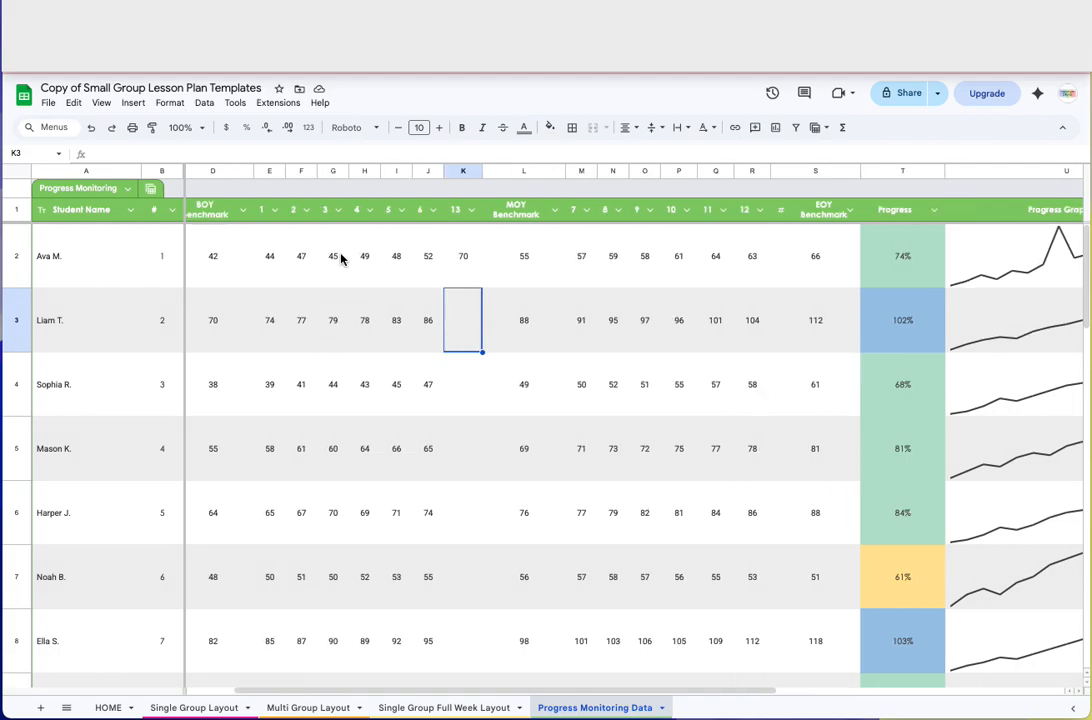
right_click(519, 170)
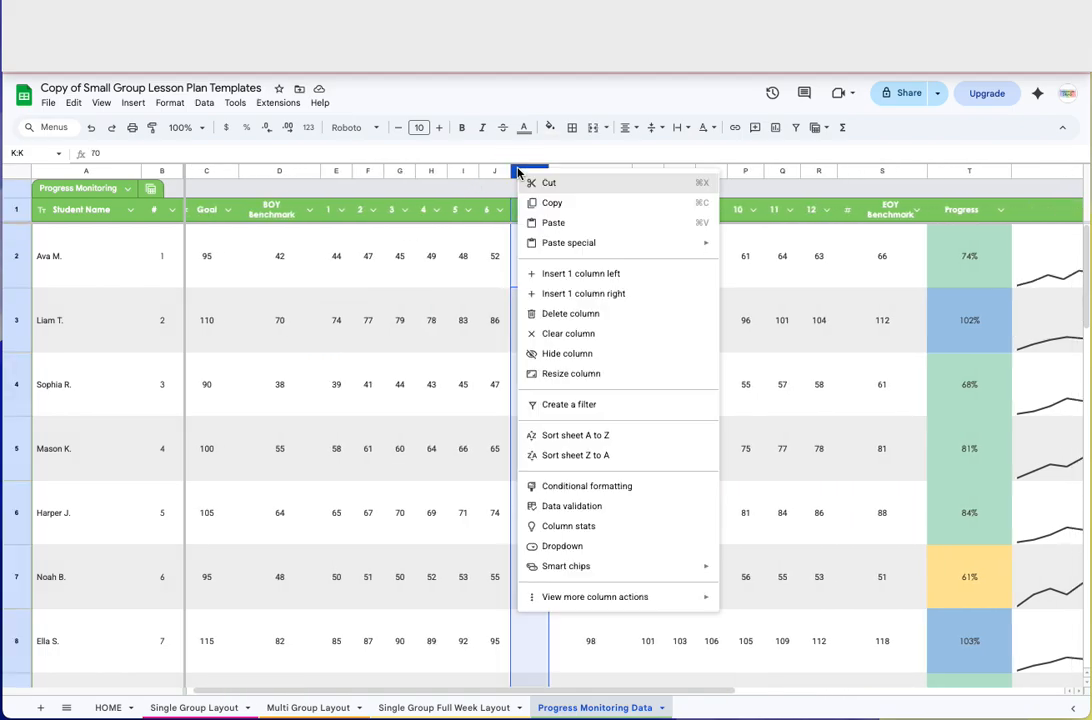
left_click(480, 262)
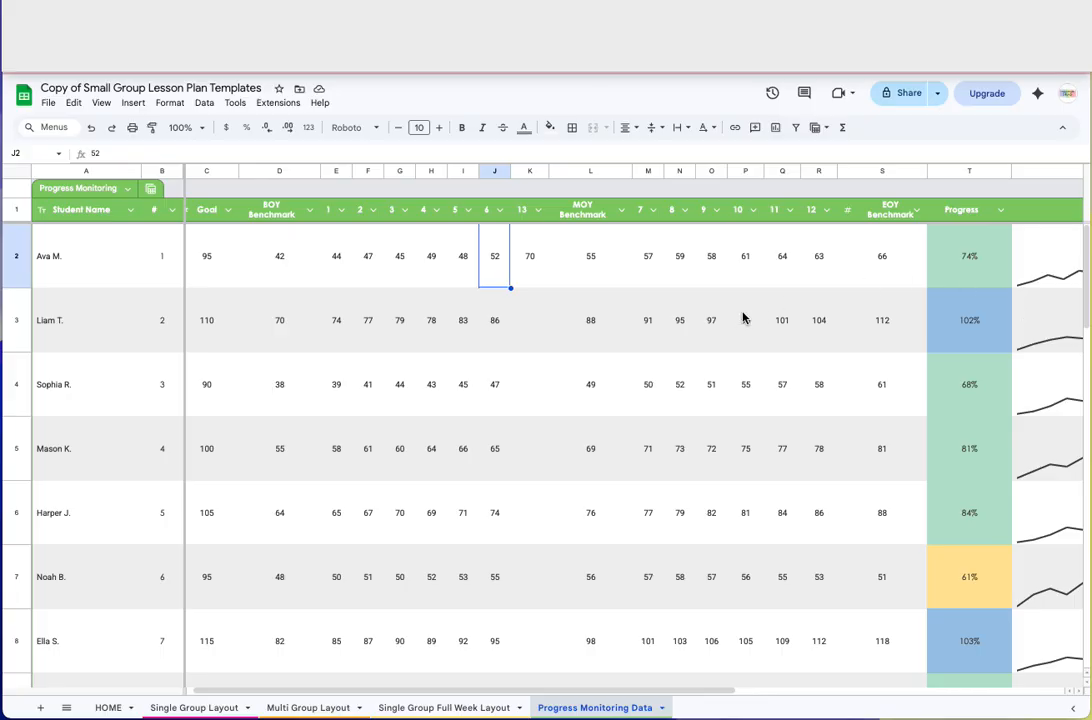
scroll(742, 318, "left", 1)
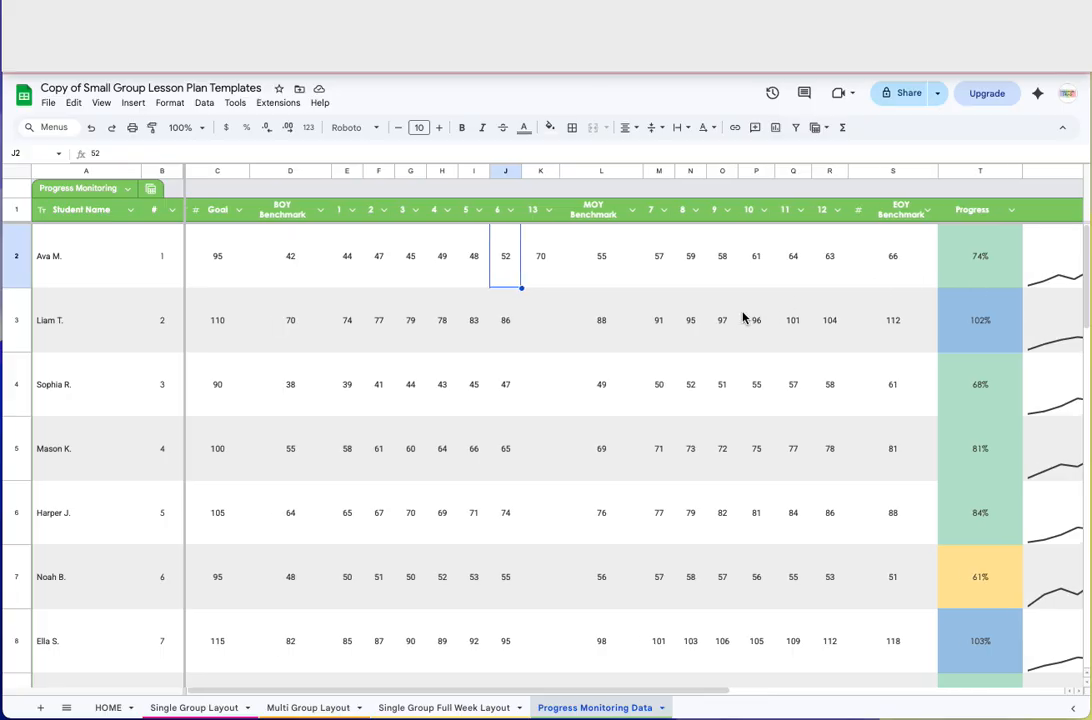